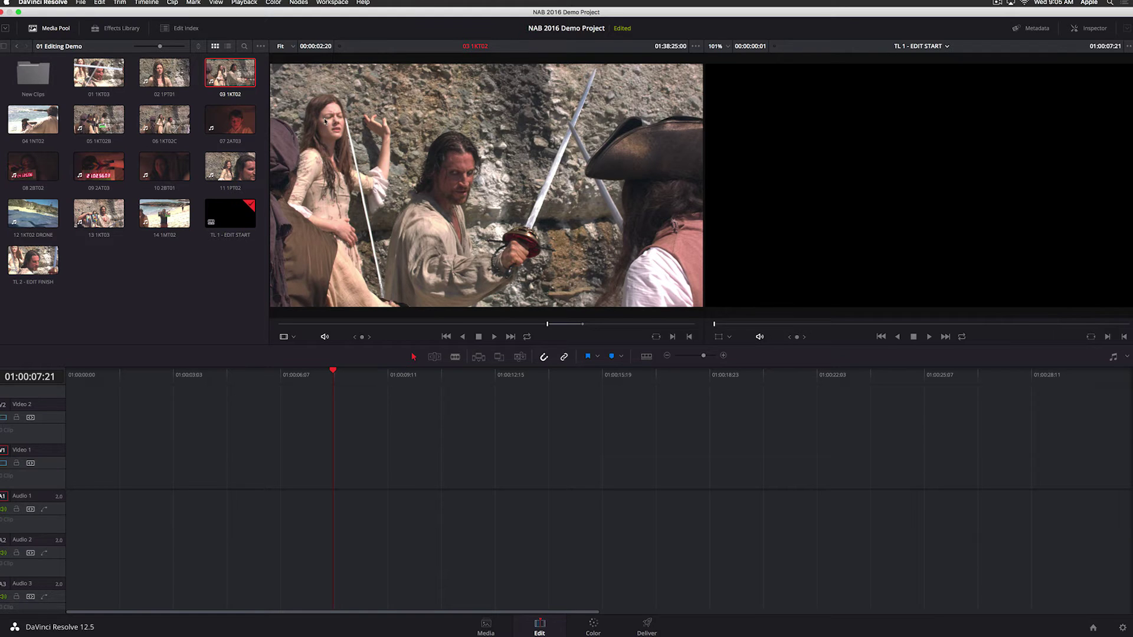
Mark an in/out section of 01 1KT03 and place it at the start of the timeline
{"action": "left_click", "coordinate": [101, 75]}
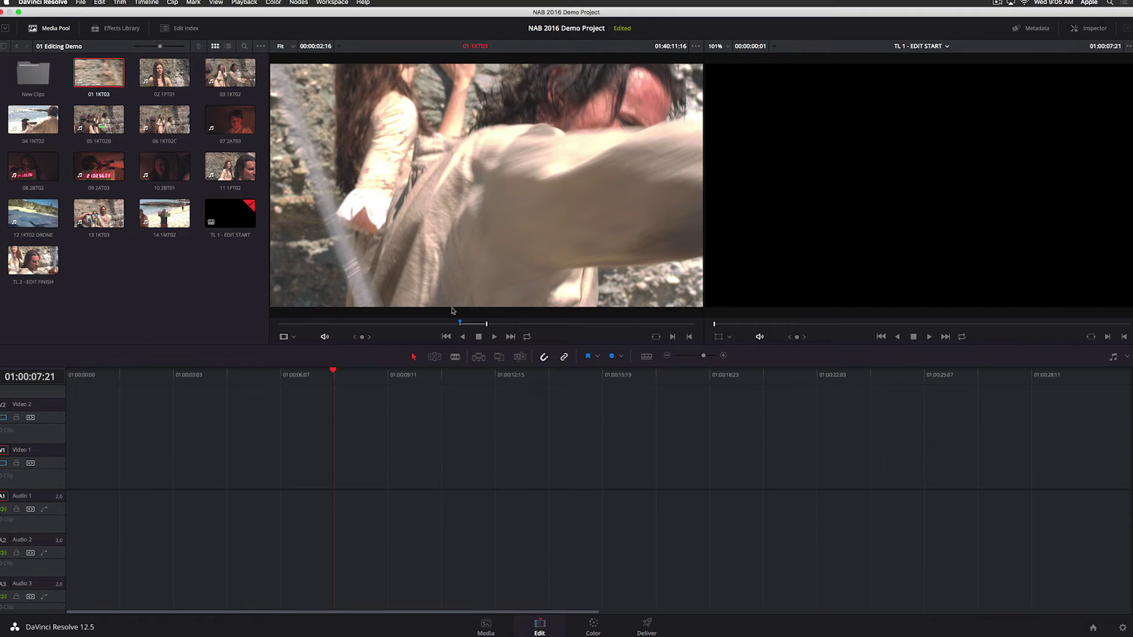
{"action": "left_click_drag", "start_coordinate": [459, 323], "coordinate": [476, 326]}
{"action": "key", "text": "i"}
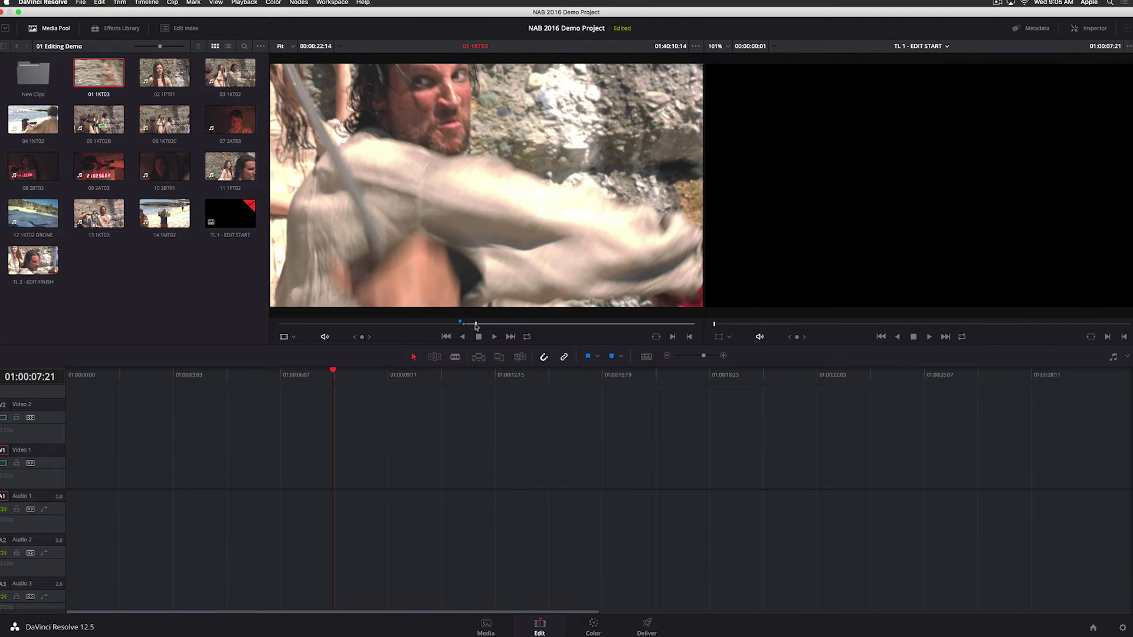
{"action": "key", "text": "o"}
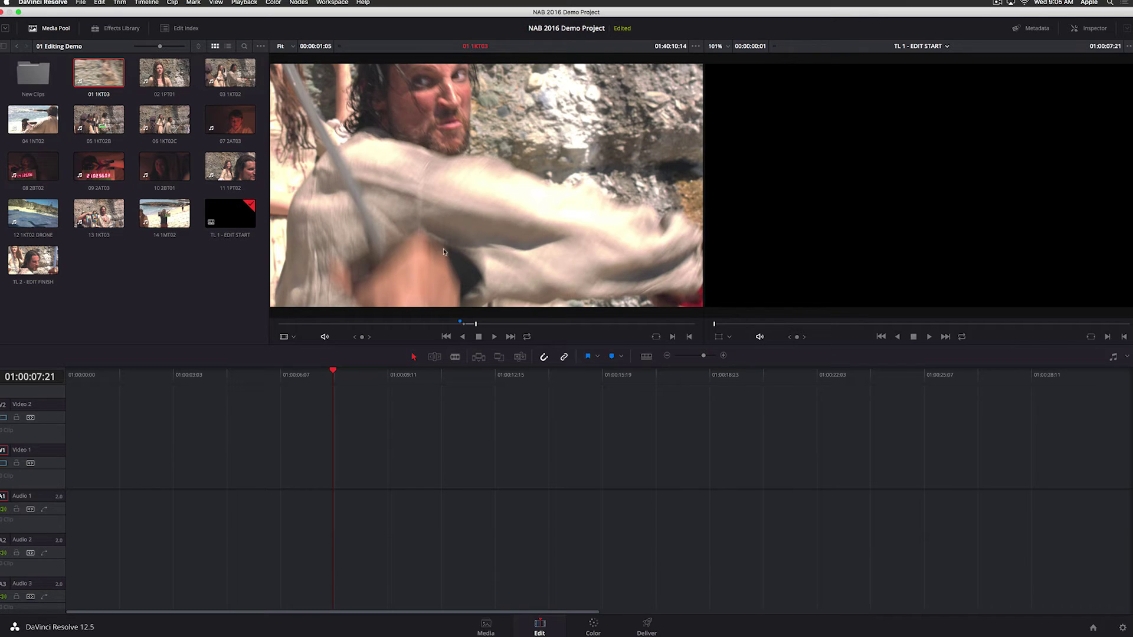
{"action": "left_click_drag", "start_coordinate": [443, 252], "coordinate": [68, 484]}
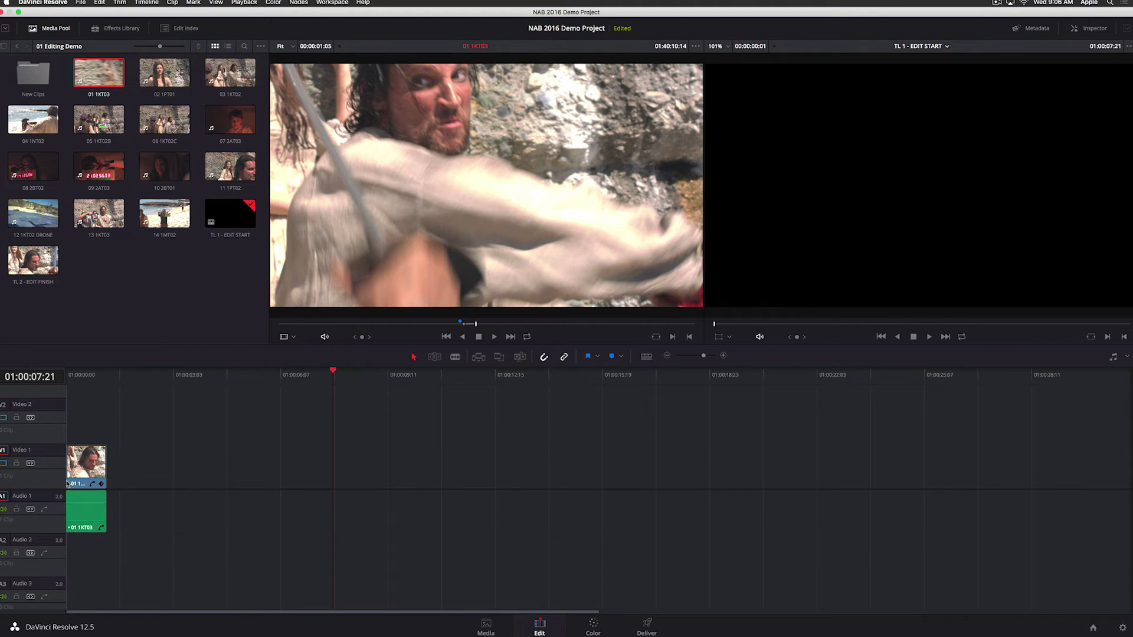
{"action": "key", "text": "super+equal"}
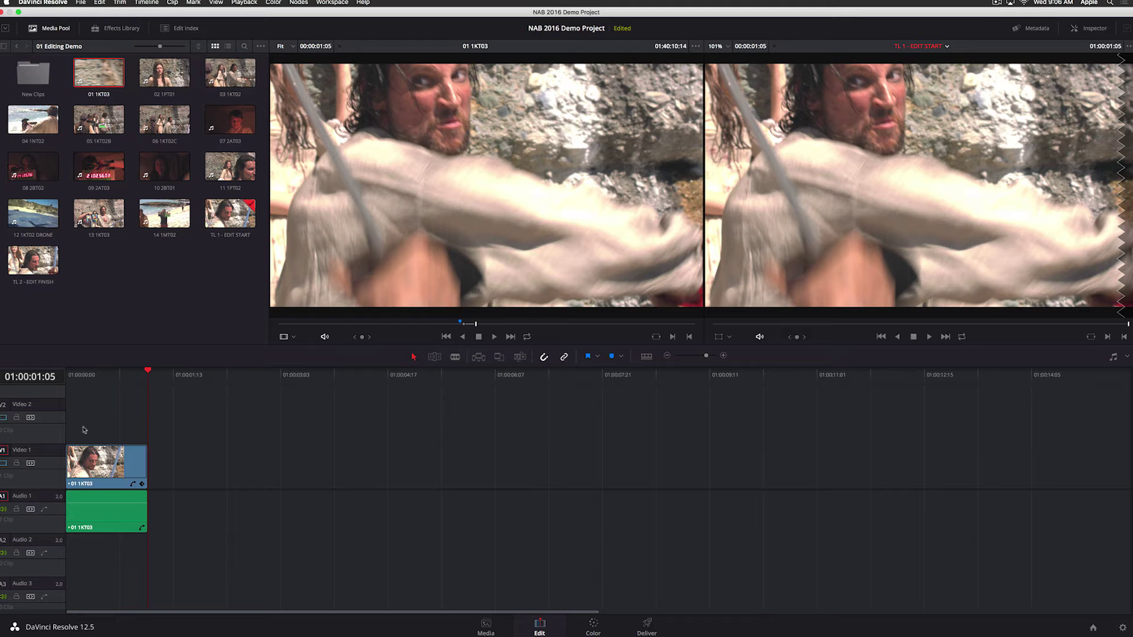
{"action": "key", "text": "super+equal"}
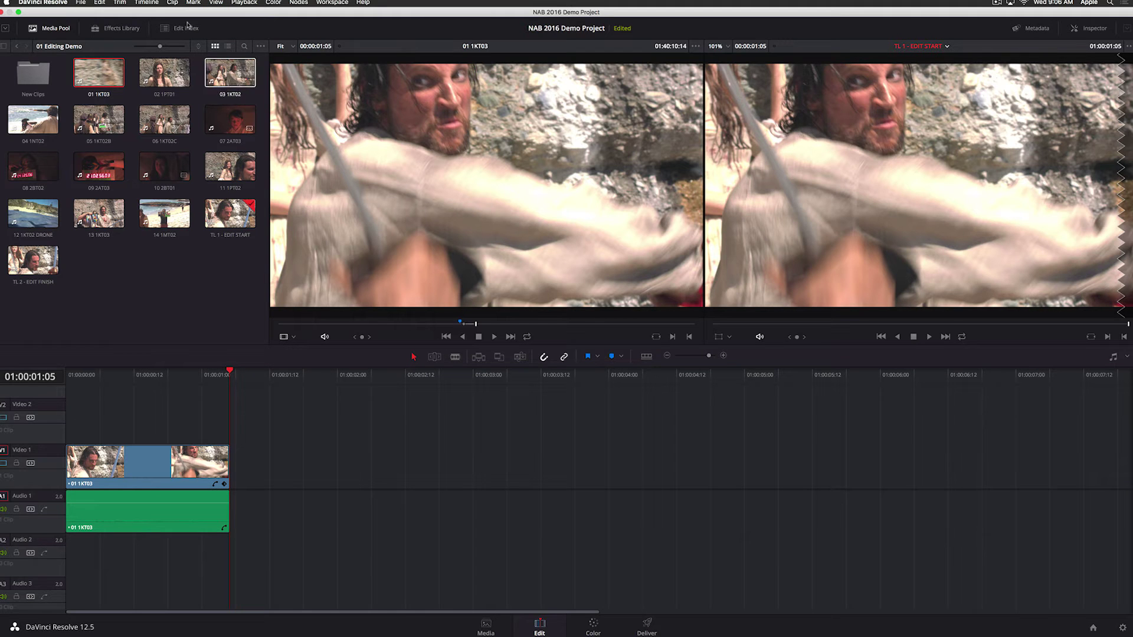
Overwrite 03 1KT02 after 01 1KT03, then insert 02 1PT01 before it
{"action": "double_click", "coordinate": [232, 83]}
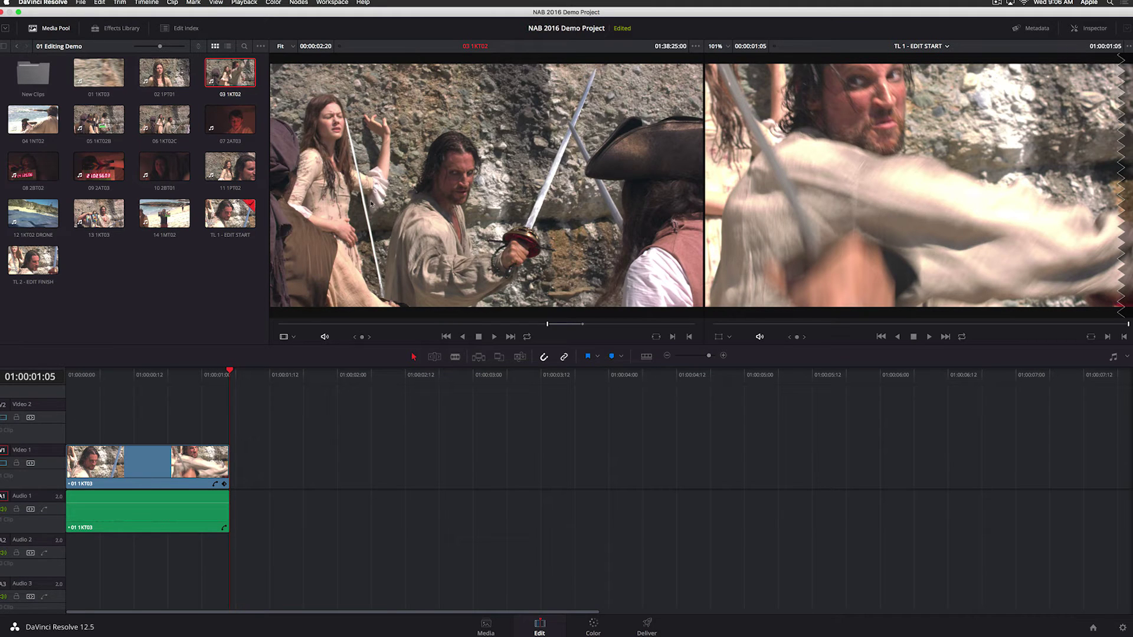
{"action": "left_click_drag", "start_coordinate": [371, 203], "coordinate": [1070, 134]}
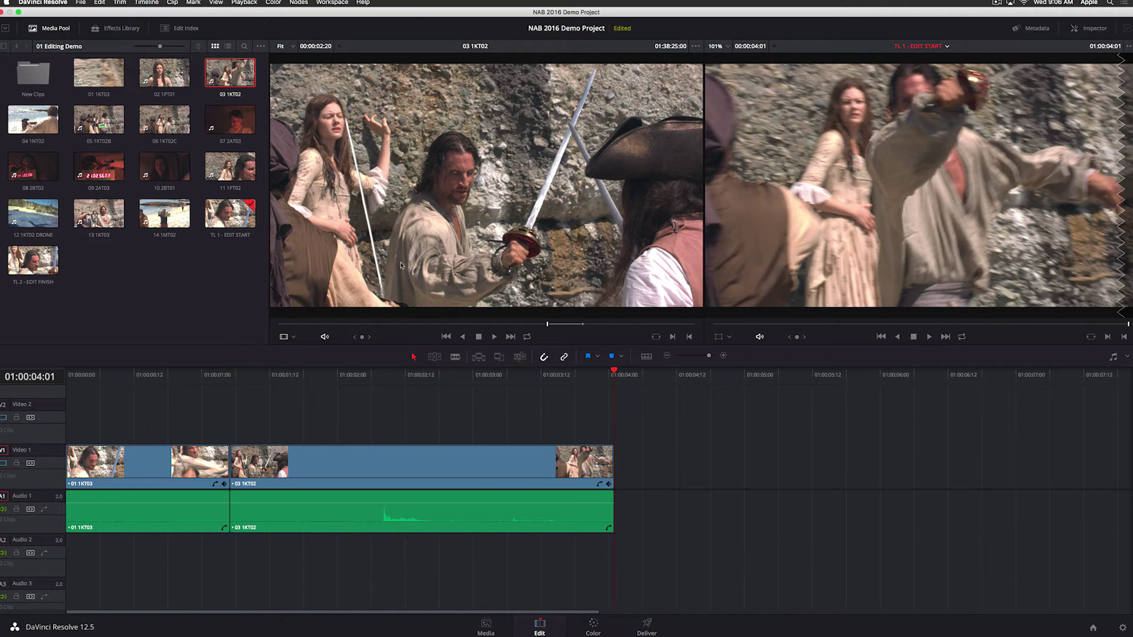
{"action": "left_click_drag", "start_coordinate": [257, 376], "coordinate": [241, 376]}
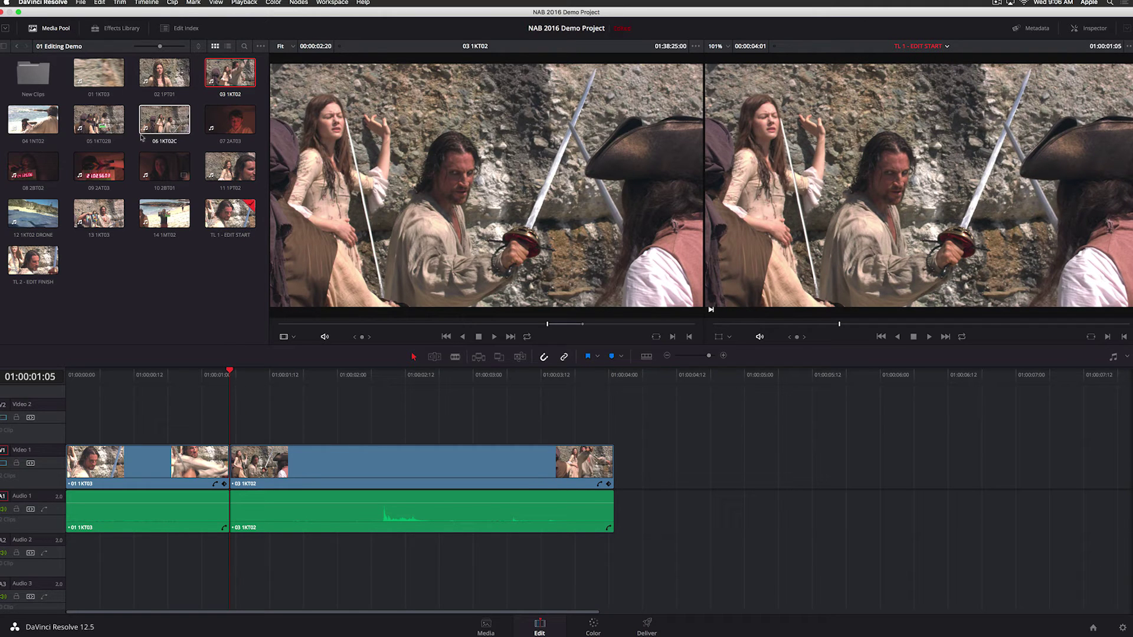
{"action": "left_click", "coordinate": [164, 72]}
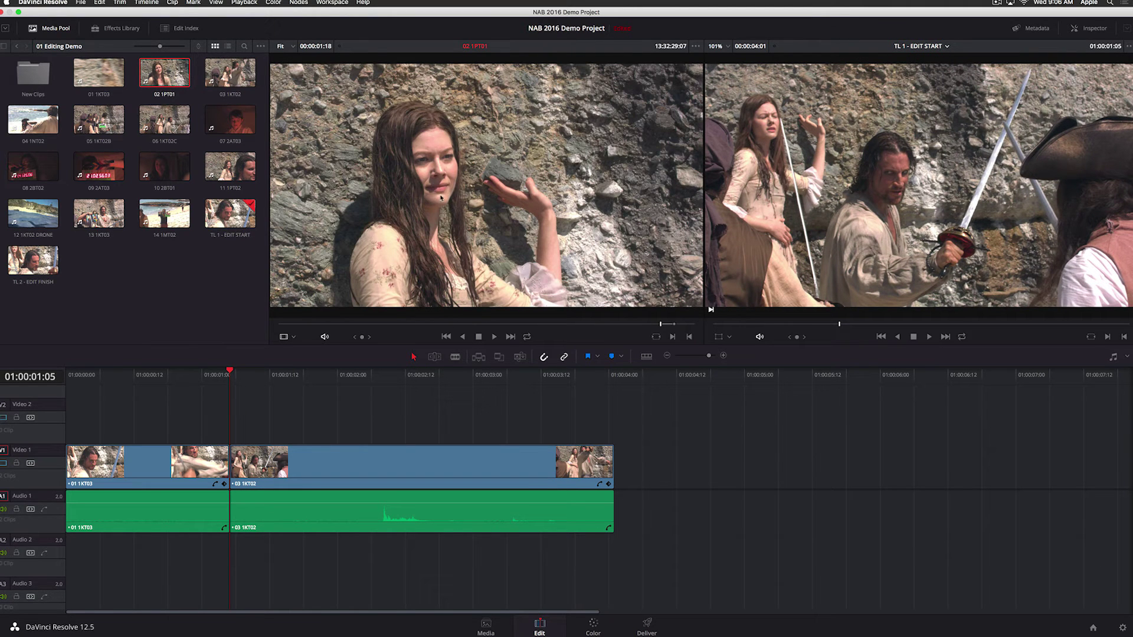
{"action": "left_click_drag", "start_coordinate": [441, 199], "coordinate": [1083, 114]}
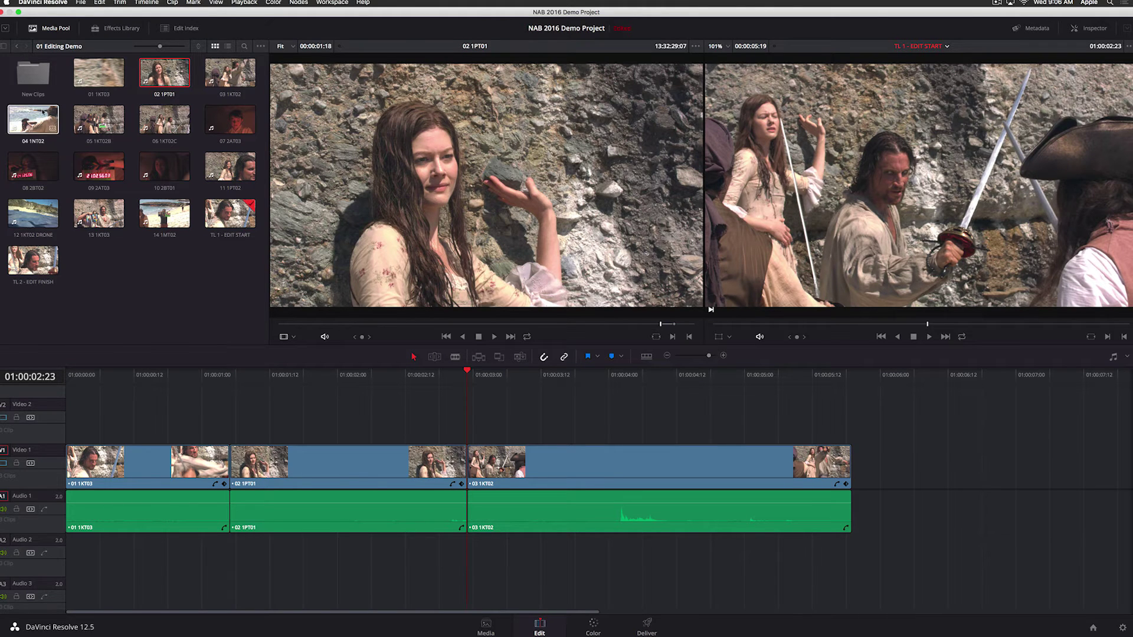
Select clips 04 1NT02, 05 1KT02B and 06 1KT02C and drag them to the timeline viewer overlay
{"action": "left_click", "coordinate": [42, 111]}
{"action": "left_click", "coordinate": [160, 121], "text": "shift"}
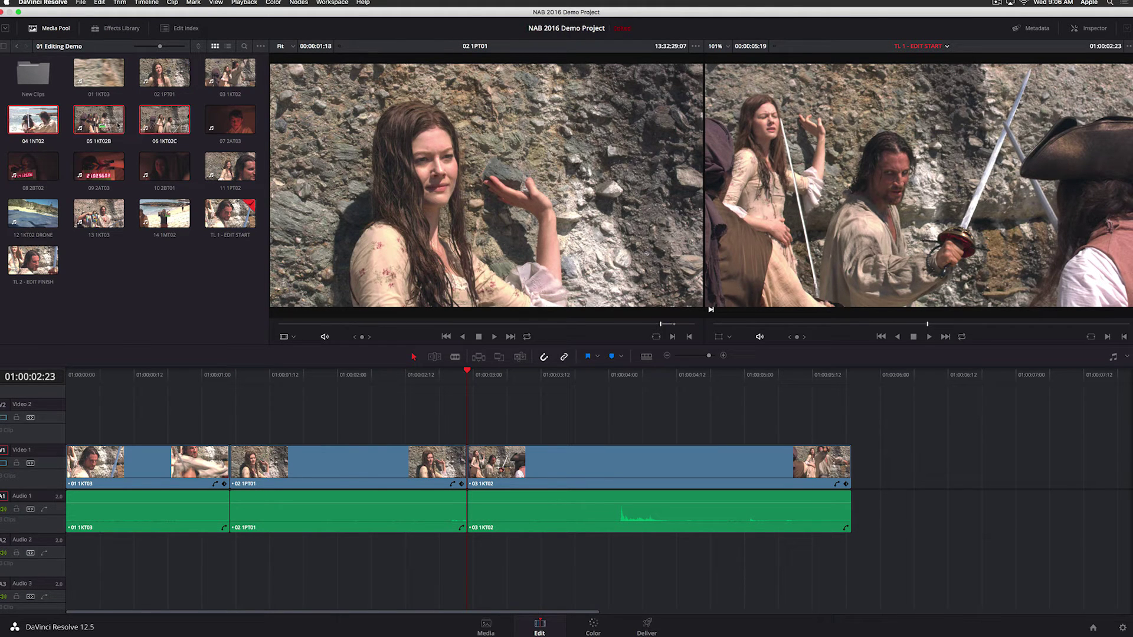
{"action": "left_click_drag", "start_coordinate": [118, 125], "coordinate": [1056, 235]}
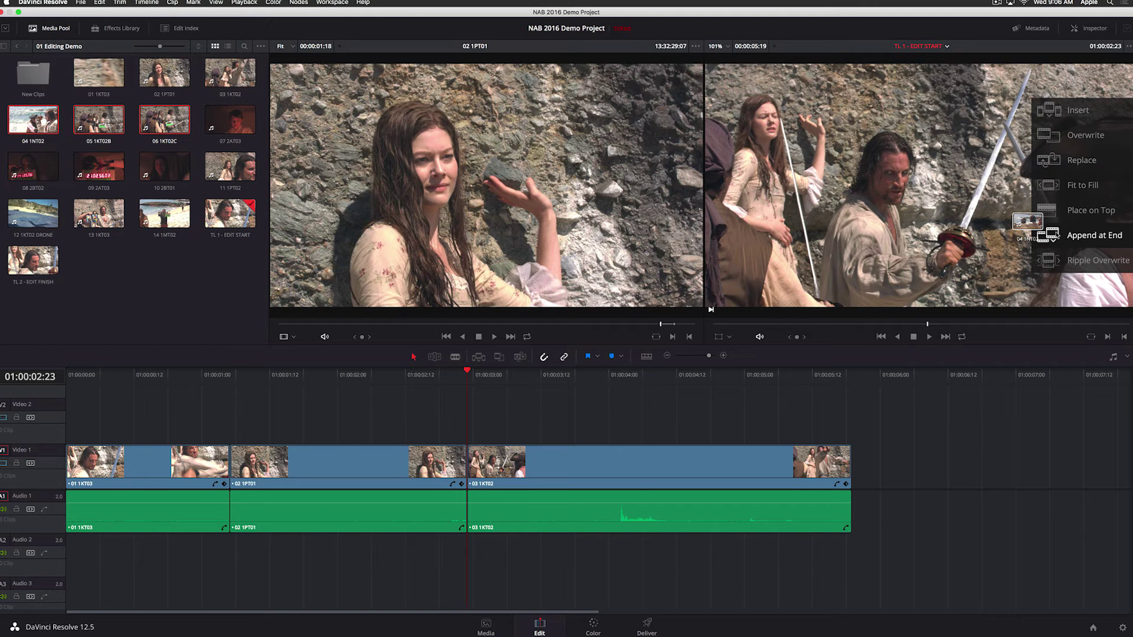
Drop the three selected clips on Append at End, fit the edit, and load 07 2AT03
{"action": "left_click_drag", "start_coordinate": [1041, 230], "coordinate": [1048, 235]}
{"action": "key", "text": "shift+z"}
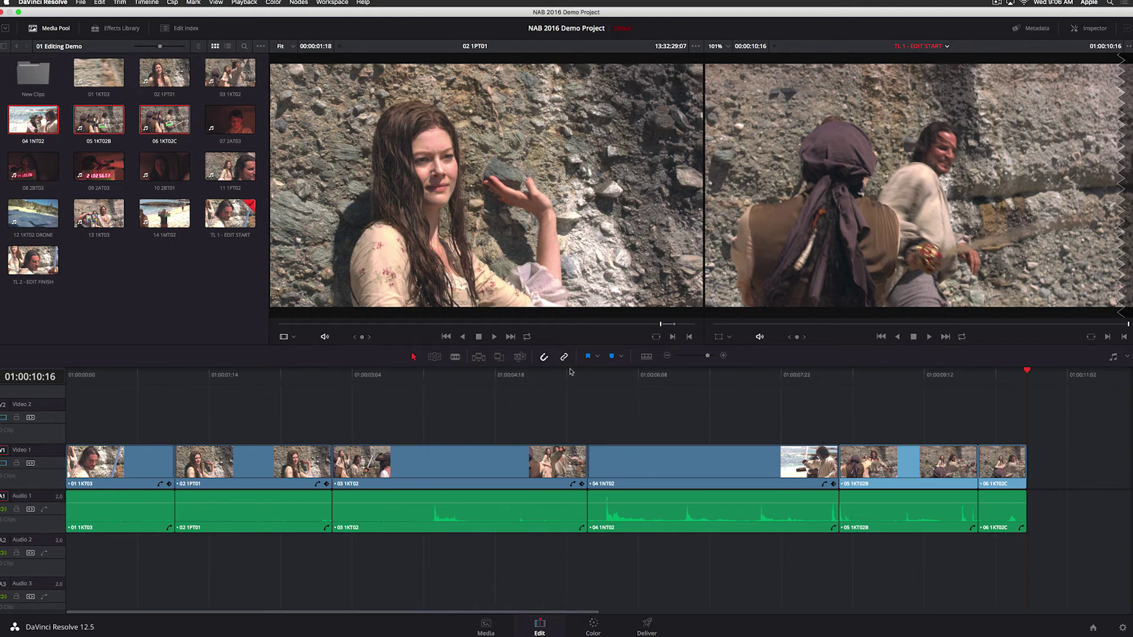
{"action": "scroll", "coordinate": [610, 421], "scroll_direction": "right", "scroll_amount": 10}
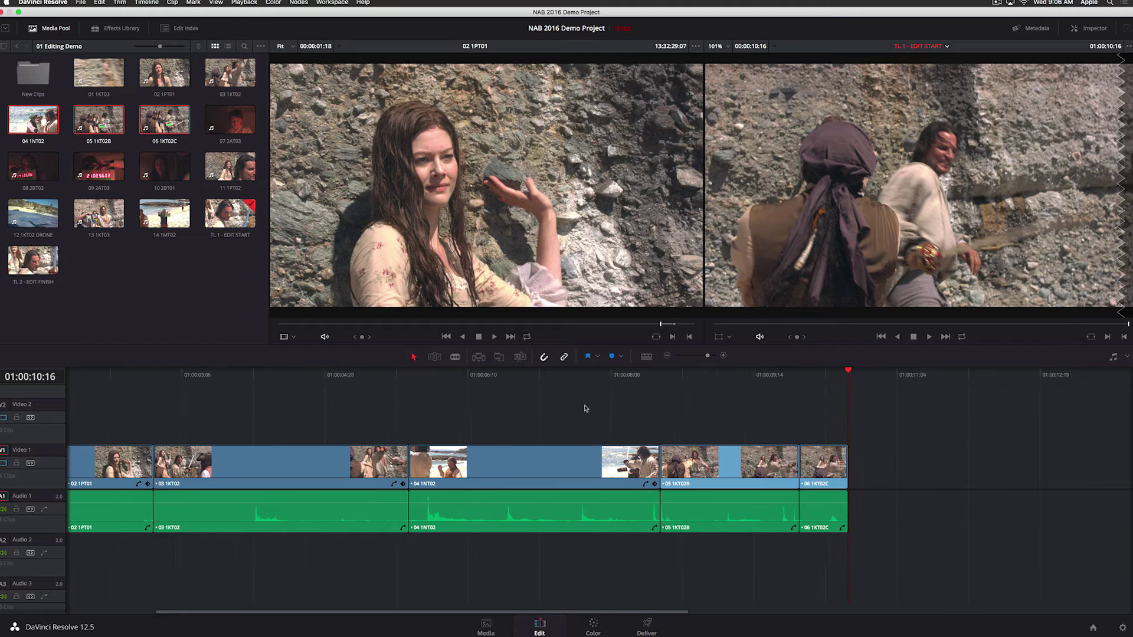
{"action": "left_click", "coordinate": [228, 122]}
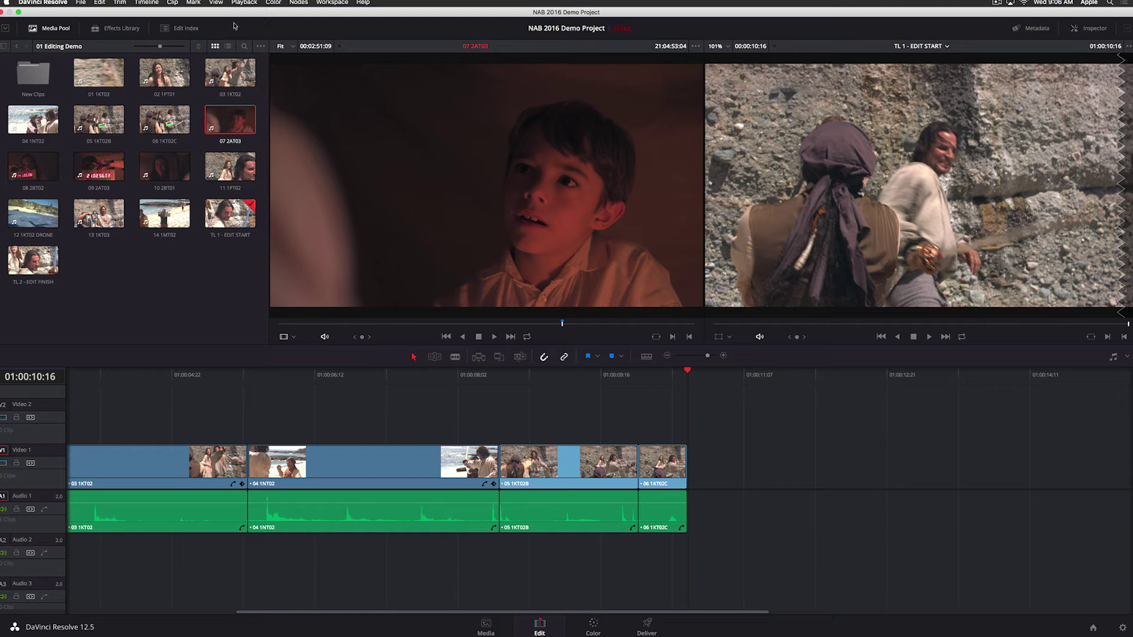
Show the full clip audio waveform, set an out point on 07 2AT03, and append it after 06 1KT02C
{"action": "left_click", "coordinate": [695, 47]}
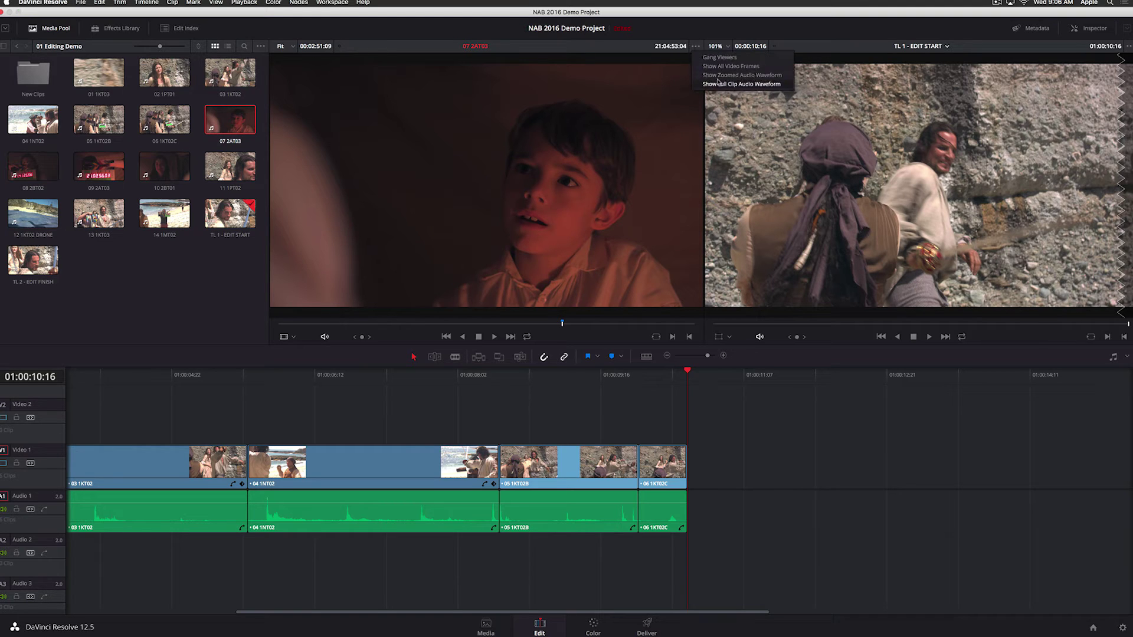
{"action": "left_click", "coordinate": [719, 85]}
{"action": "left_click", "coordinate": [581, 324]}
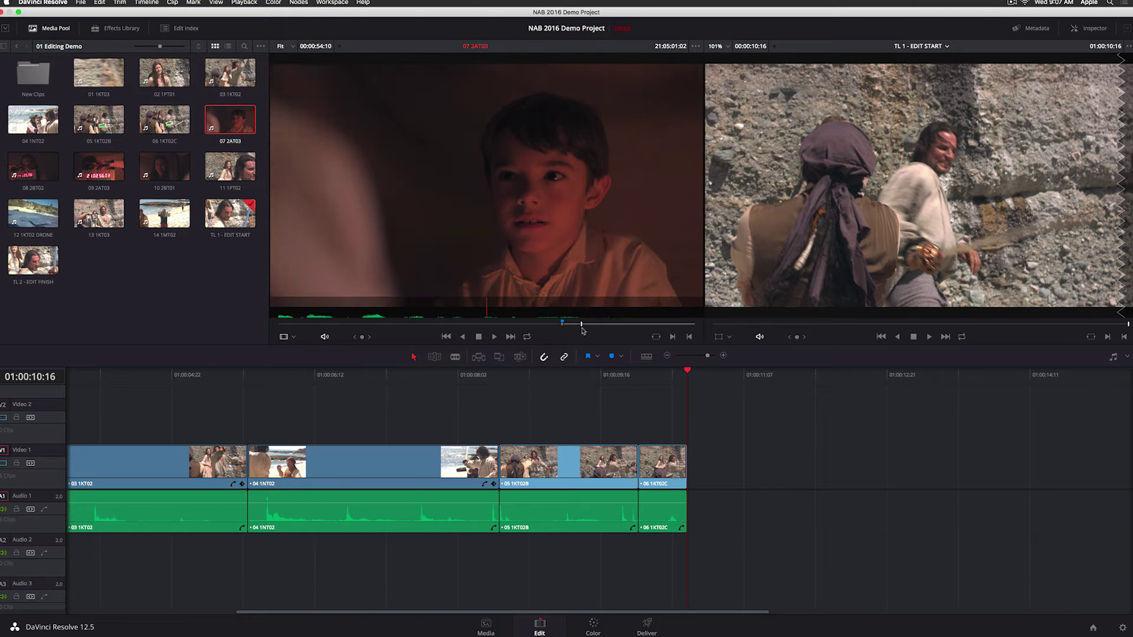
{"action": "key", "text": "o"}
{"action": "left_click_drag", "start_coordinate": [544, 253], "coordinate": [689, 469]}
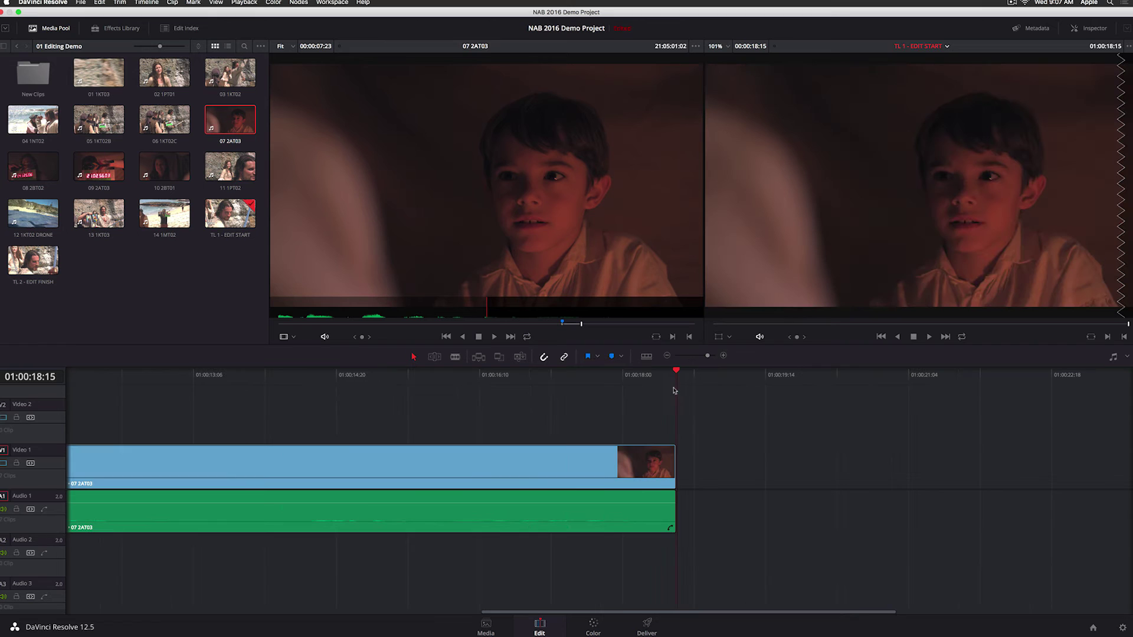
{"action": "key", "text": "shift+z"}
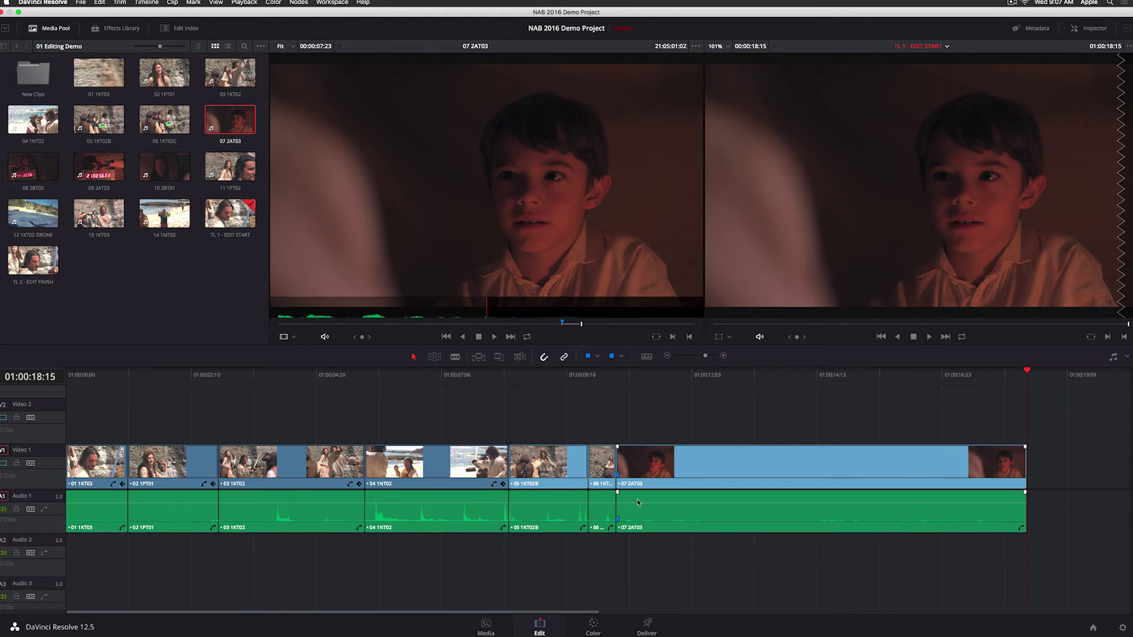
{"action": "left_click", "coordinate": [604, 375]}
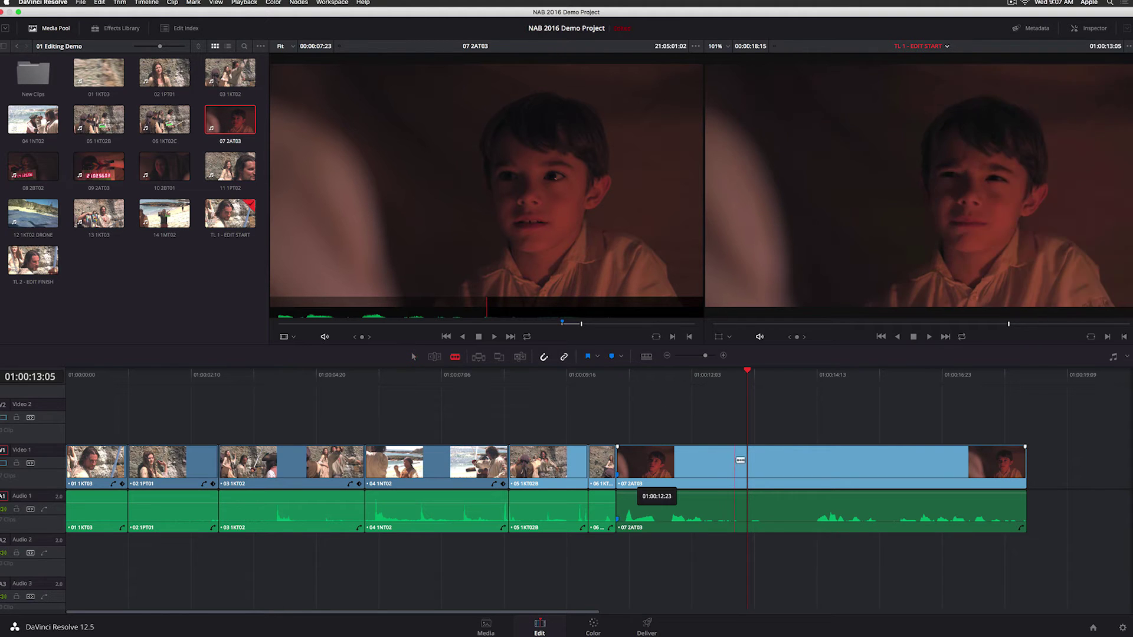
Split 07 2AT03 at the playhead and delete its tail, then select 05 1KT02B at 01:00:09:01
{"action": "key", "text": "ctrl+b"}
{"action": "left_click", "coordinate": [782, 460]}
{"action": "key", "text": "BackSpace"}
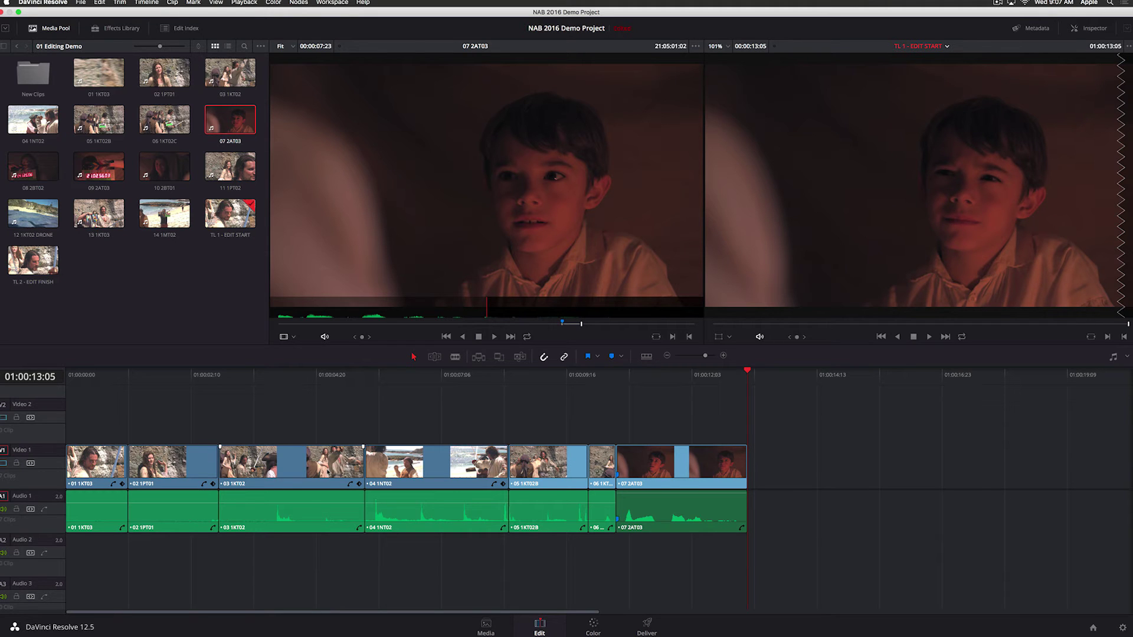
{"action": "left_click", "coordinate": [531, 376]}
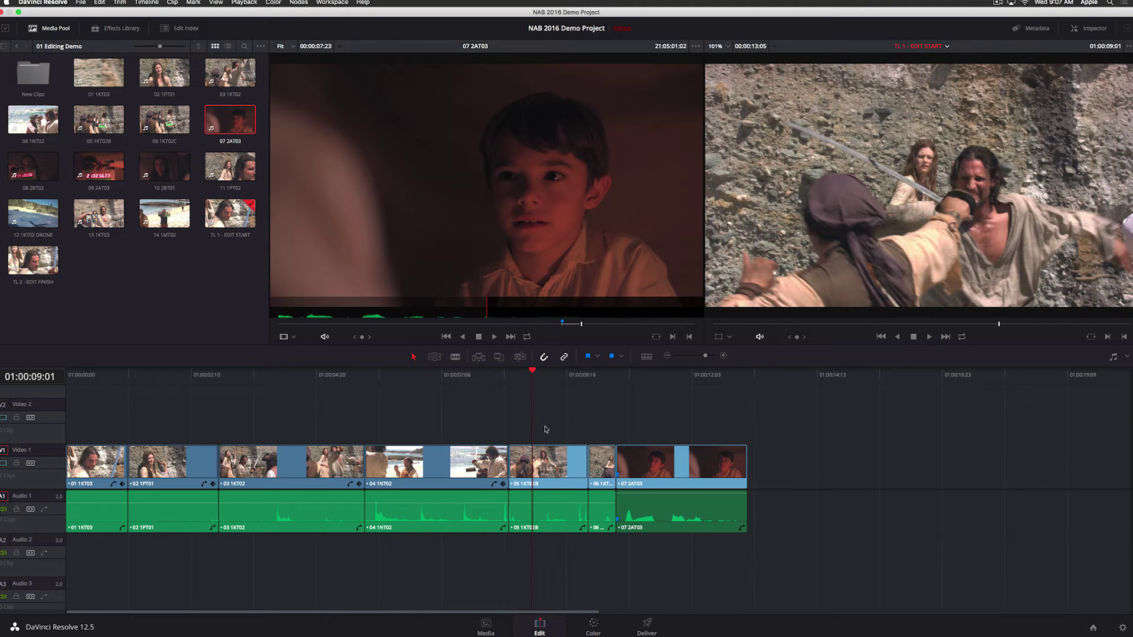
{"action": "left_click", "coordinate": [543, 459]}
Load 11 1PT02 and Ripple Overwrite it onto 05 1KT02B in the timeline
{"action": "left_click", "coordinate": [230, 167]}
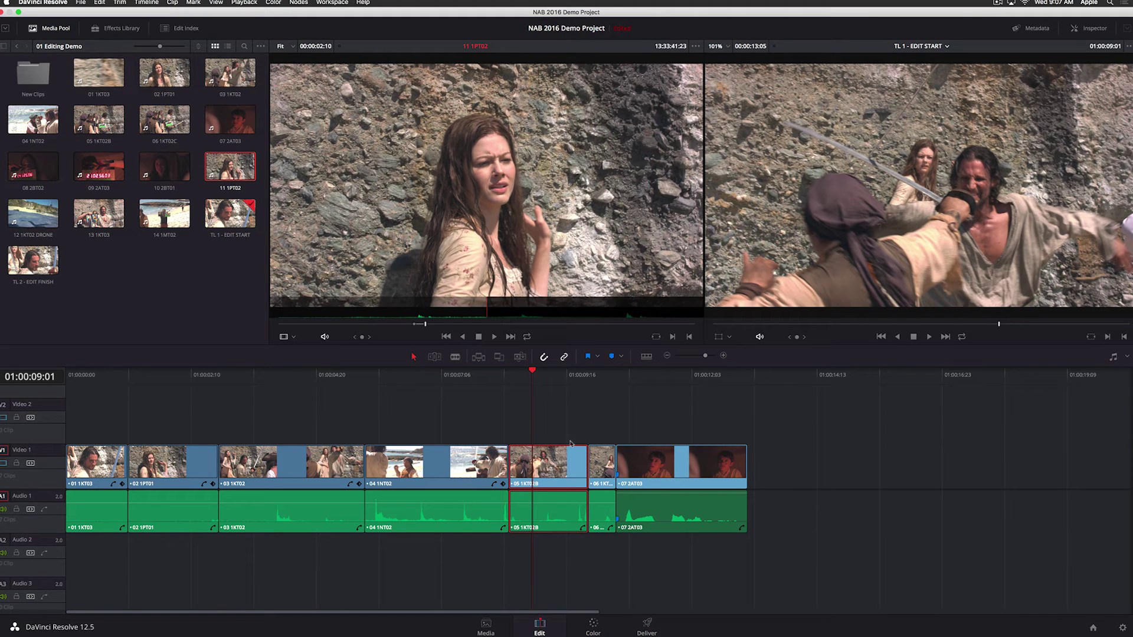
{"action": "left_click", "coordinate": [547, 469]}
{"action": "left_click_drag", "start_coordinate": [449, 240], "coordinate": [982, 222]}
{"action": "left_click_drag", "start_coordinate": [1085, 135], "coordinate": [1127, 266]}
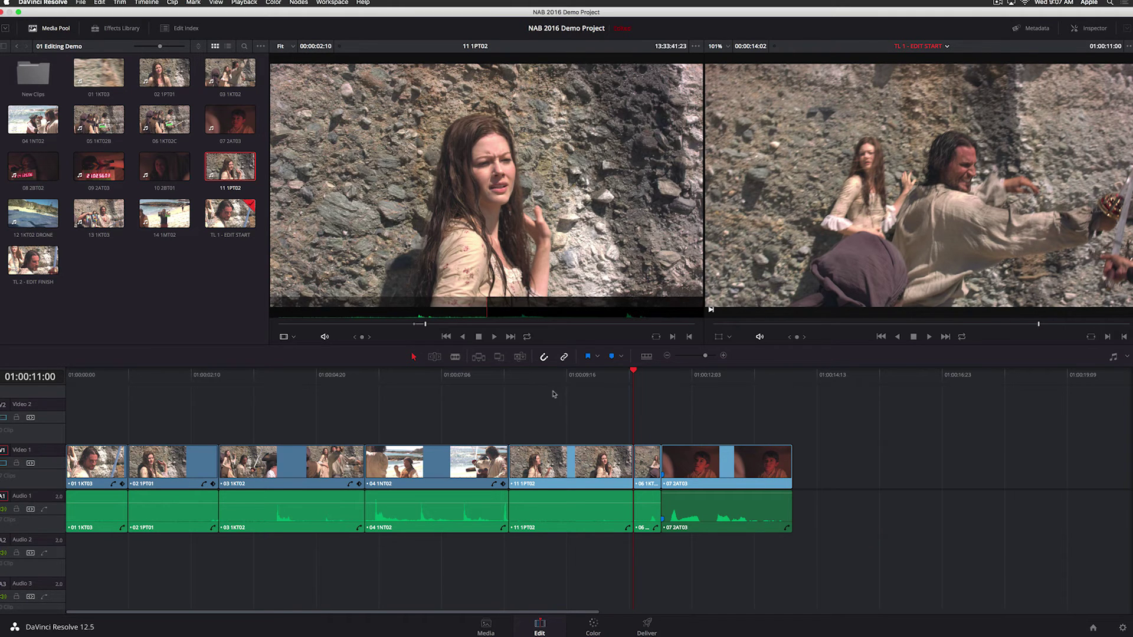
Ripple-delete 03 1KT02, lift 07 2AT03 to V2/A2 with earlier audio, and roll the 04/11 cut later
{"action": "left_click", "coordinate": [381, 448]}
{"action": "key", "text": "Delete"}
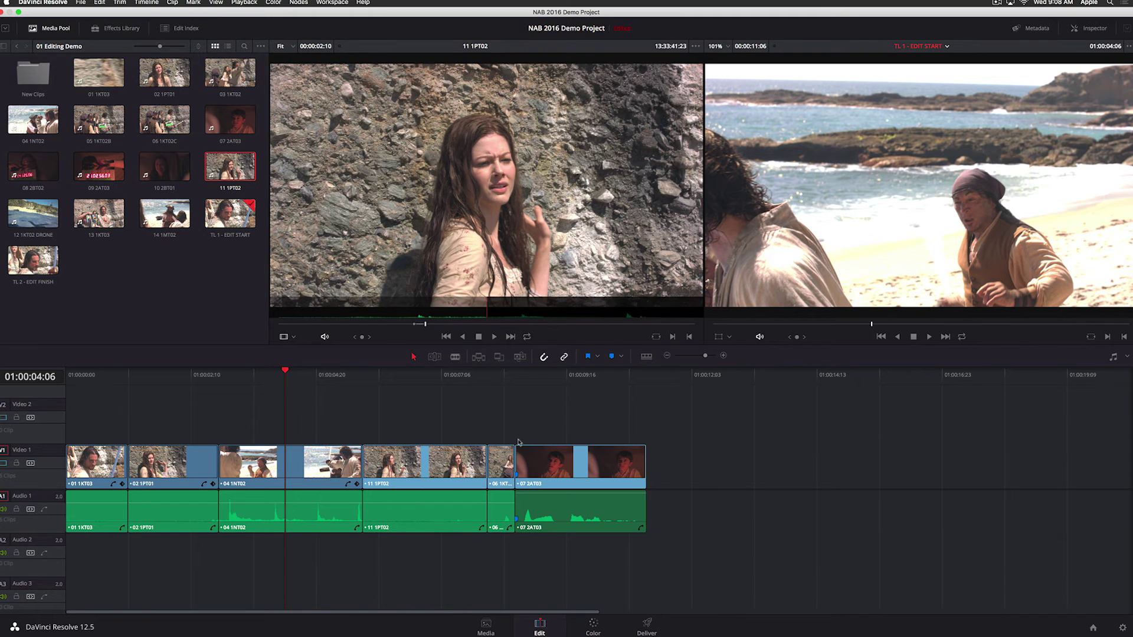
{"action": "left_click_drag", "start_coordinate": [549, 454], "coordinate": [552, 428]}
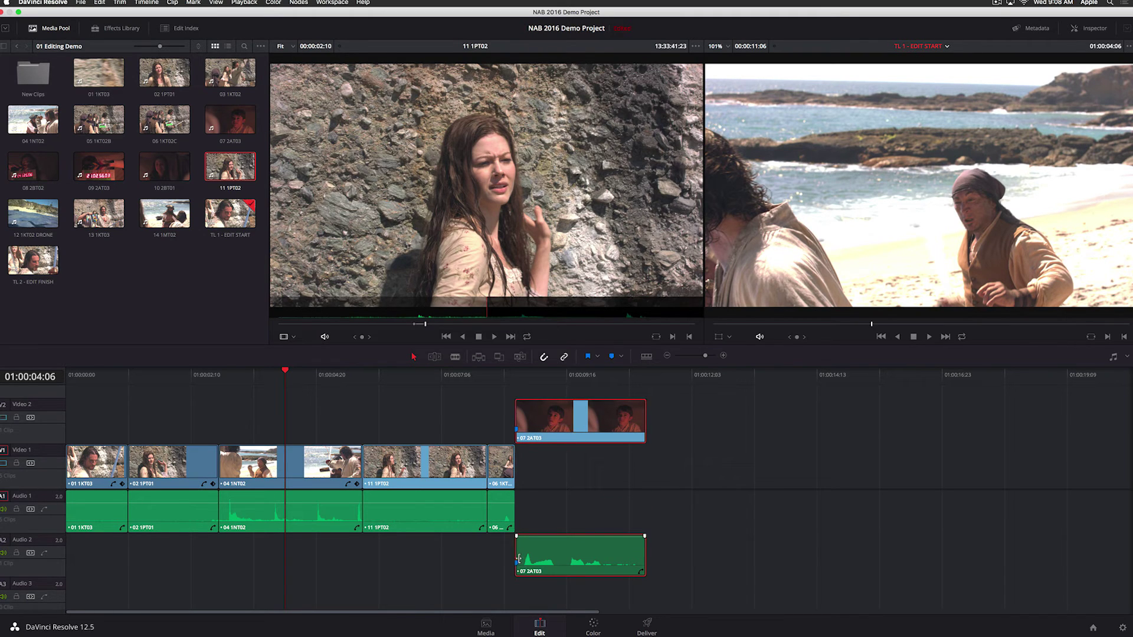
{"action": "left_click_drag", "start_coordinate": [513, 553], "coordinate": [416, 542]}
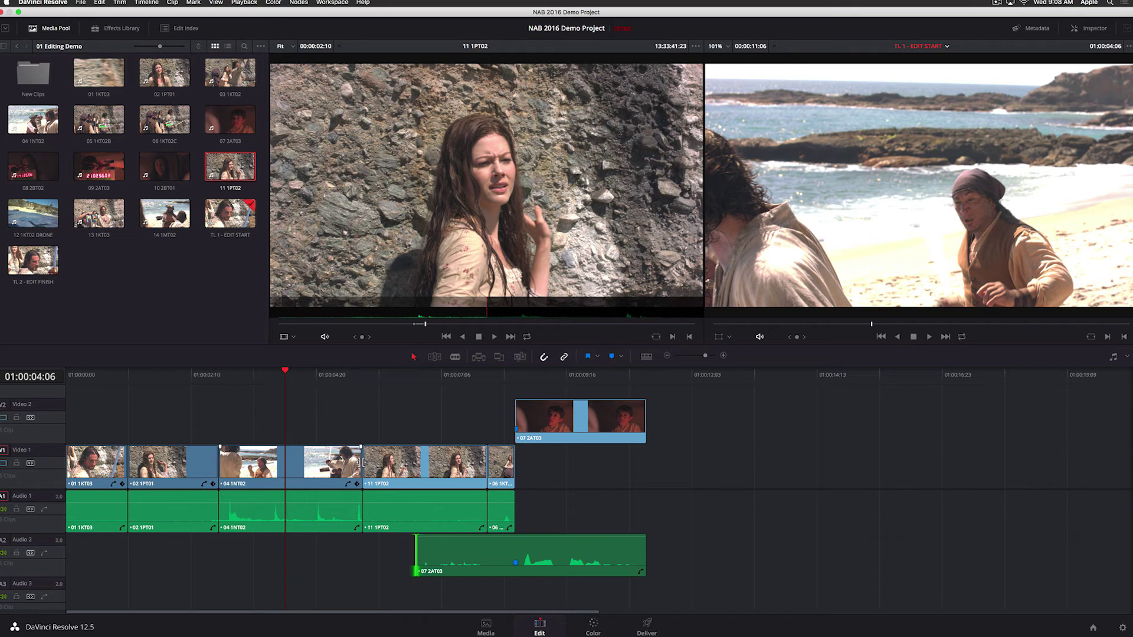
{"action": "mouse_move", "coordinate": [361, 462]}
{"action": "left_mouse_down"}
{"action": "mouse_move", "coordinate": [448, 457]}
{"action": "mouse_move", "coordinate": [426, 456]}
{"action": "mouse_move", "coordinate": [406, 483]}
{"action": "mouse_move", "coordinate": [386, 483]}
{"action": "mouse_move", "coordinate": [412, 482]}
{"action": "mouse_move", "coordinate": [359, 479]}
{"action": "mouse_move", "coordinate": [371, 479]}
{"action": "left_mouse_up"}
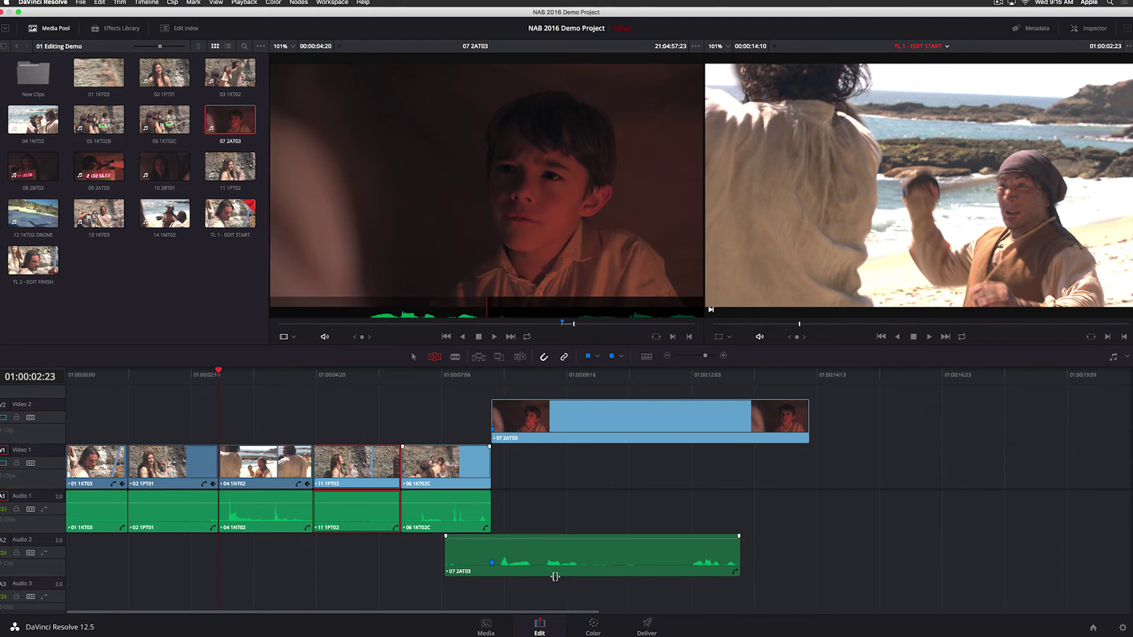
Open the Color page and select clip 04 in the thumbnail strip
{"action": "left_click", "coordinate": [593, 624]}
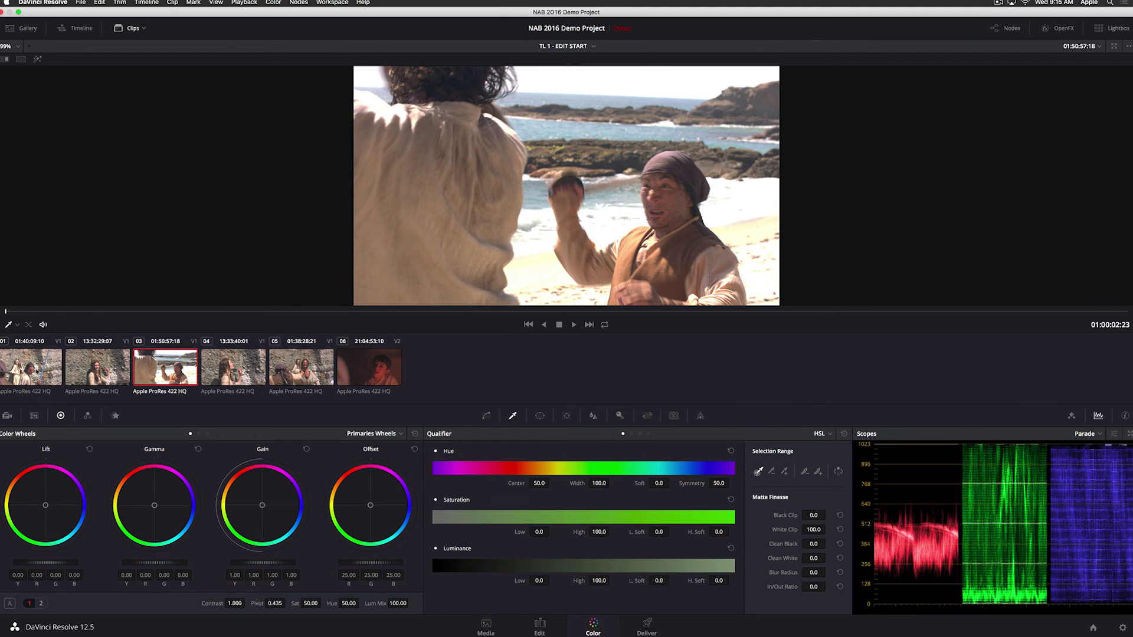
{"action": "left_click", "coordinate": [108, 366]}
{"action": "left_click", "coordinate": [171, 366]}
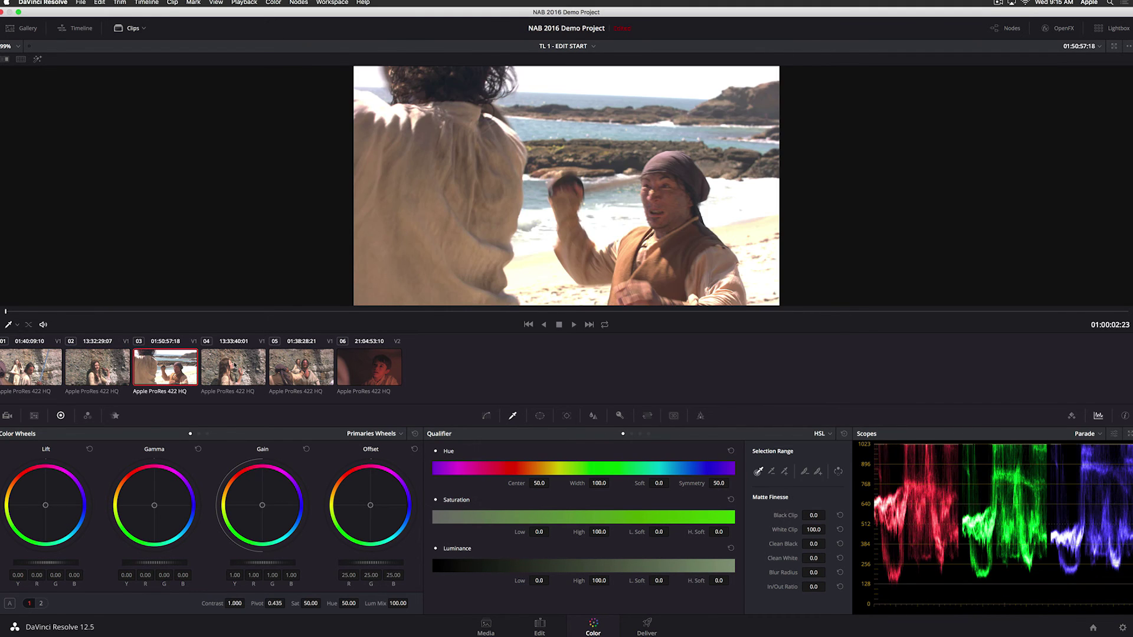
{"action": "left_click", "coordinate": [207, 363]}
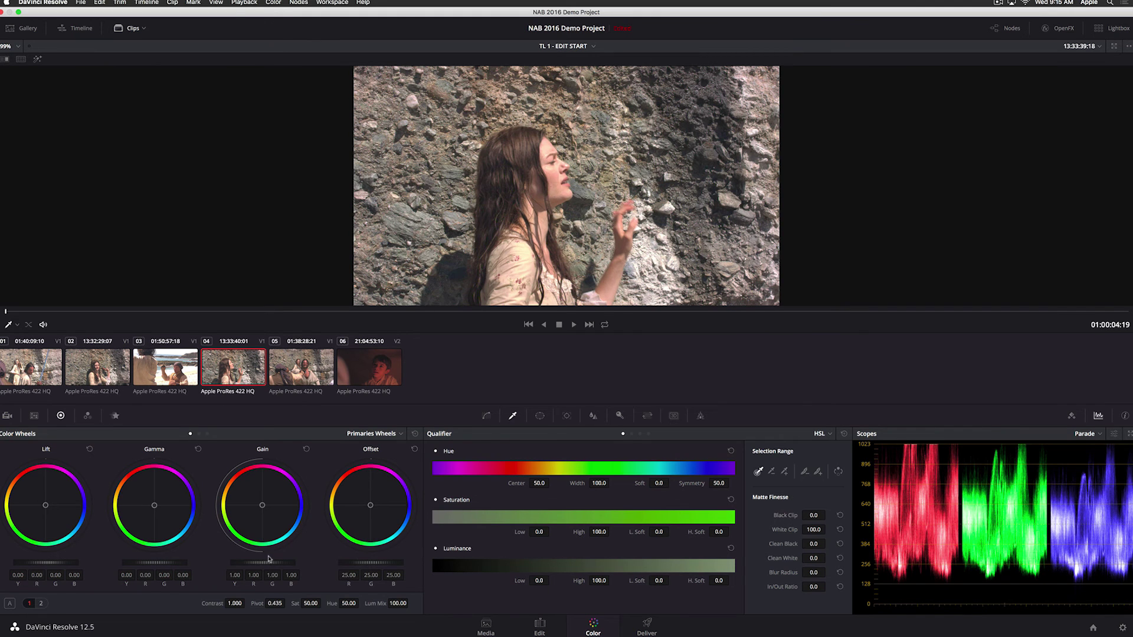
Grade clip 04 with gain 0.89, gamma -0.03 and saturation 61.60
{"action": "left_click_drag", "start_coordinate": [269, 565], "coordinate": [247, 565]}
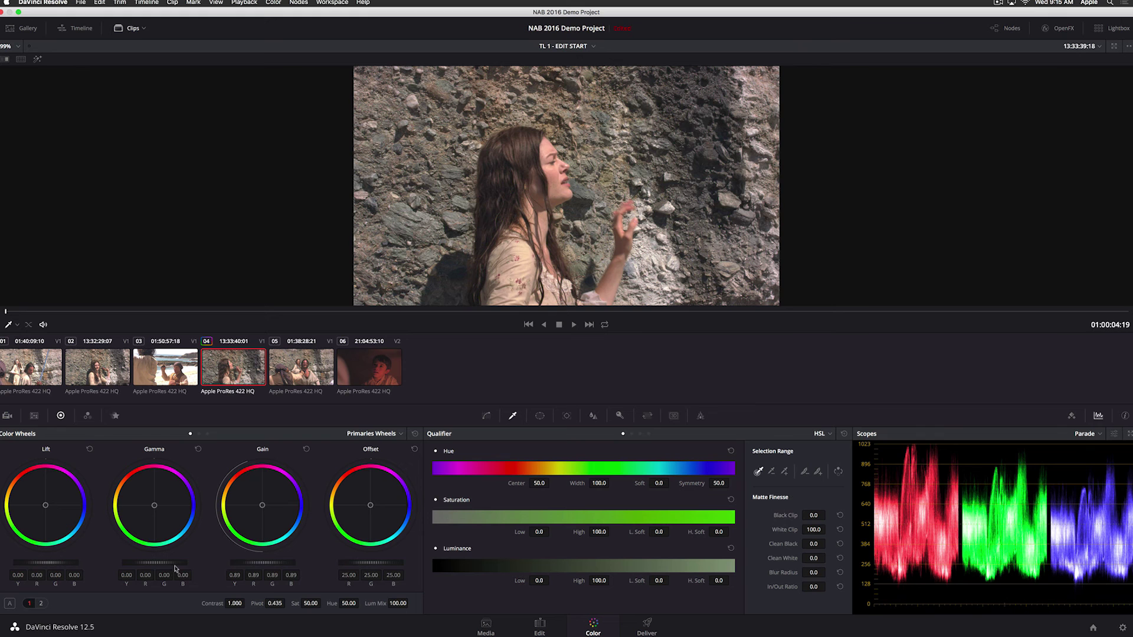
{"action": "left_click_drag", "start_coordinate": [167, 565], "coordinate": [185, 567]}
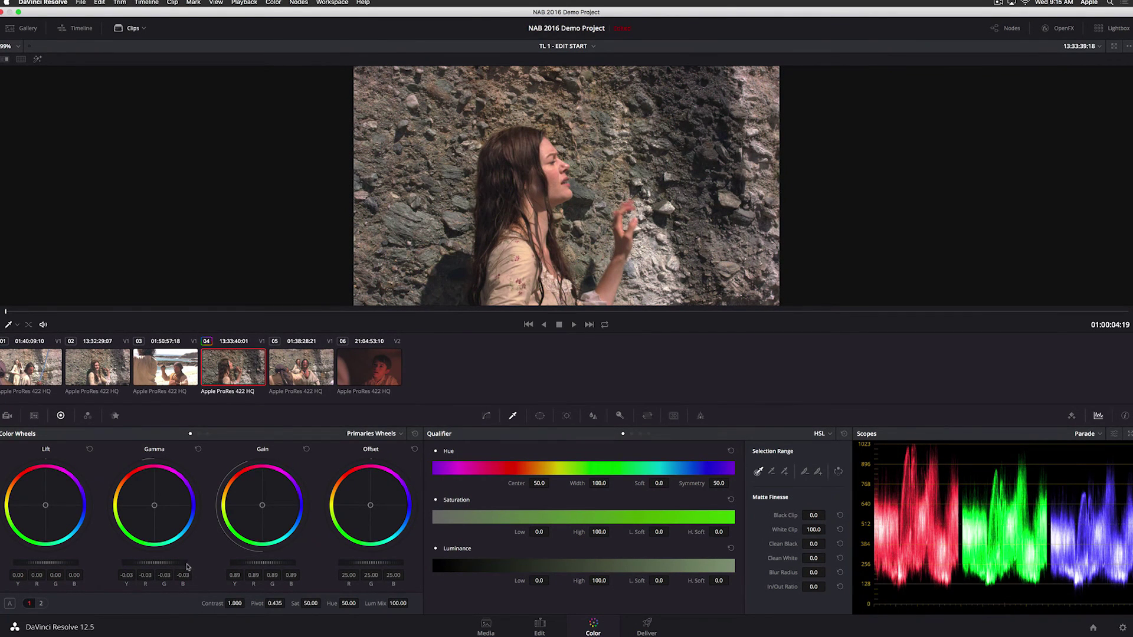
{"action": "mouse_move", "coordinate": [306, 603]}
{"action": "left_mouse_down"}
{"action": "mouse_move", "coordinate": [322, 603]}
{"action": "mouse_move", "coordinate": [305, 601]}
{"action": "left_mouse_up"}
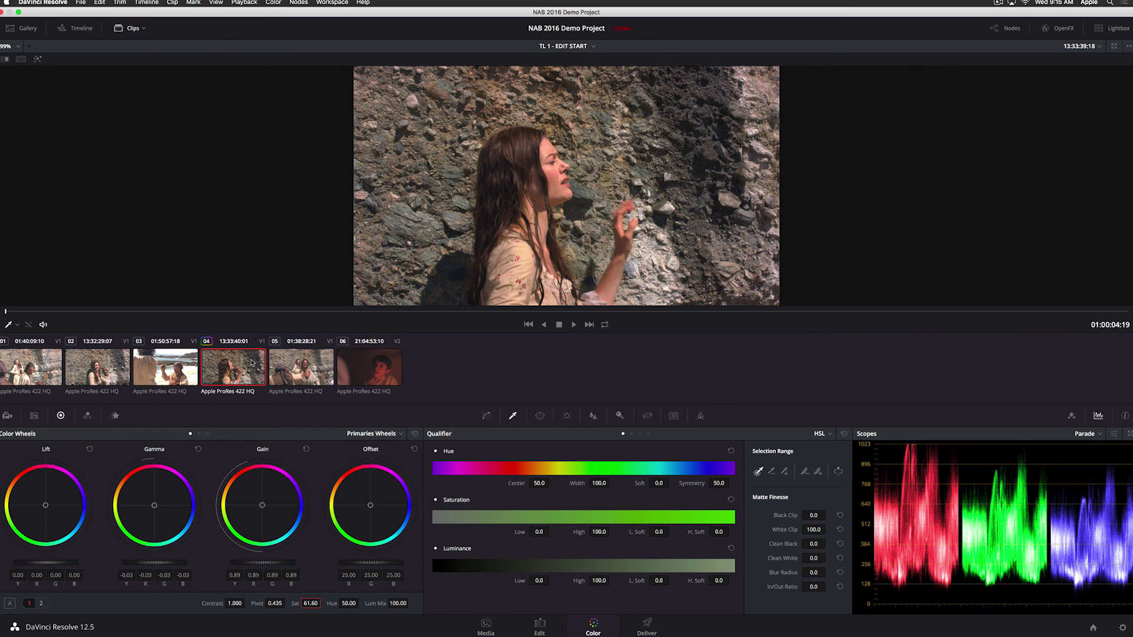
Compare clip 04 against clips 02 and 03, then middle-click clip 04 to copy its grade onto clip 02
{"action": "left_click", "coordinate": [110, 368]}
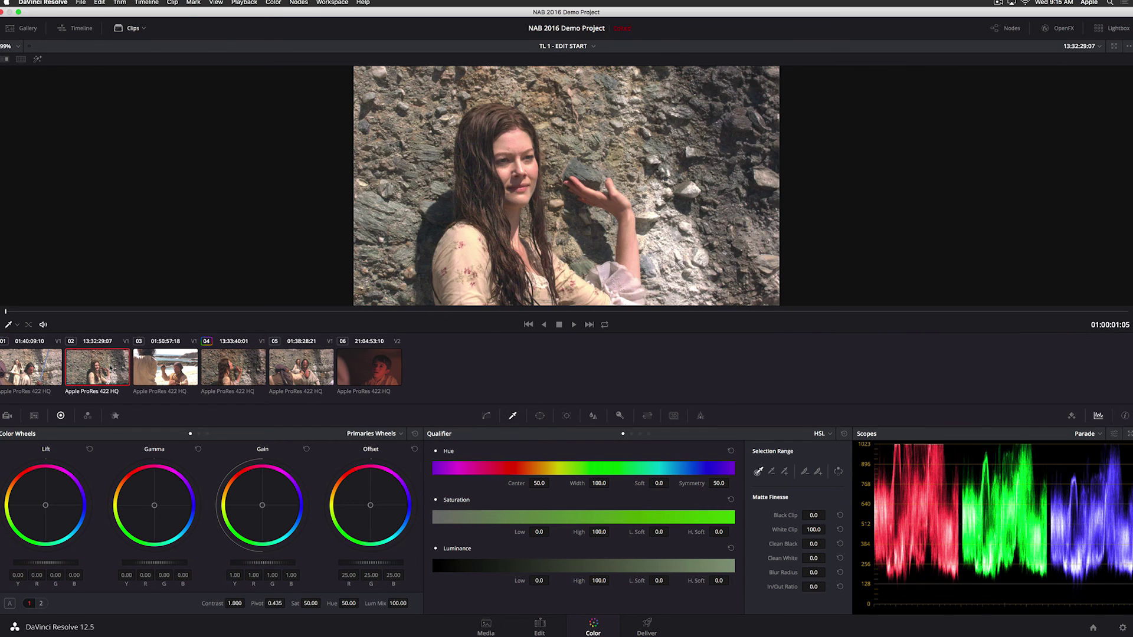
{"action": "left_click", "coordinate": [245, 371]}
{"action": "left_click", "coordinate": [175, 368]}
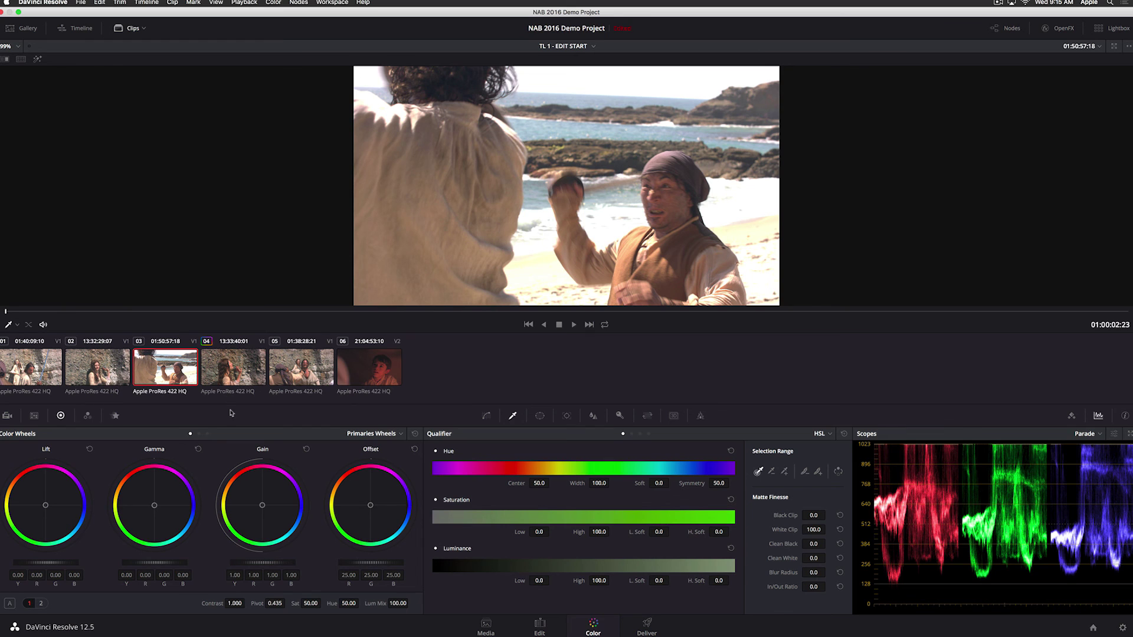
{"action": "key", "text": "Down"}
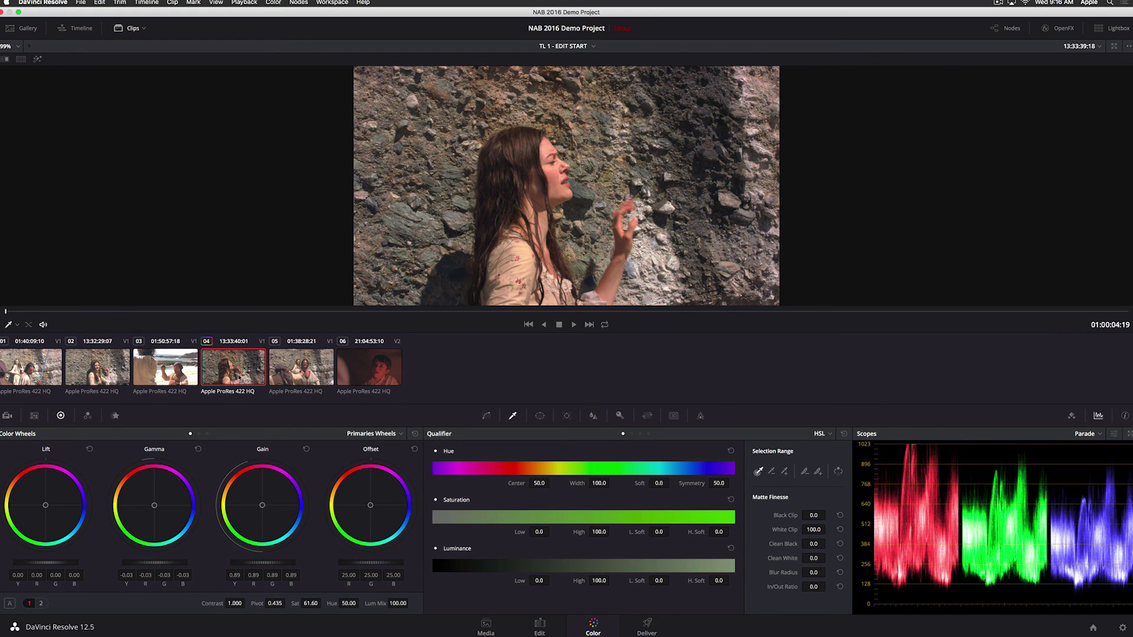
{"action": "left_click", "coordinate": [83, 366]}
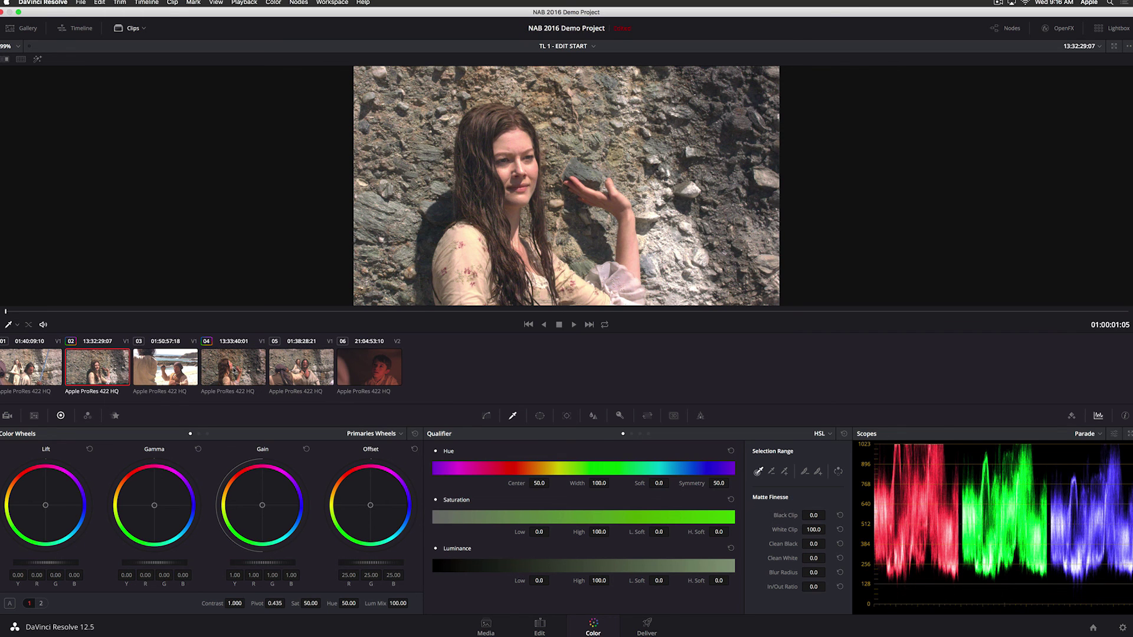
{"action": "middle_click", "coordinate": [232, 370]}
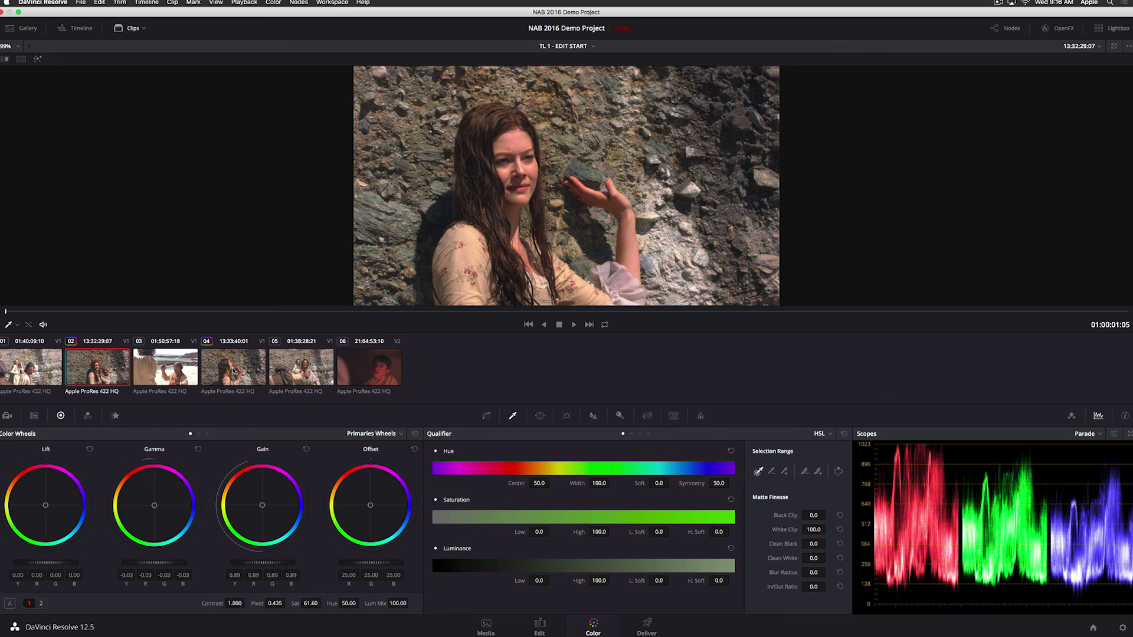